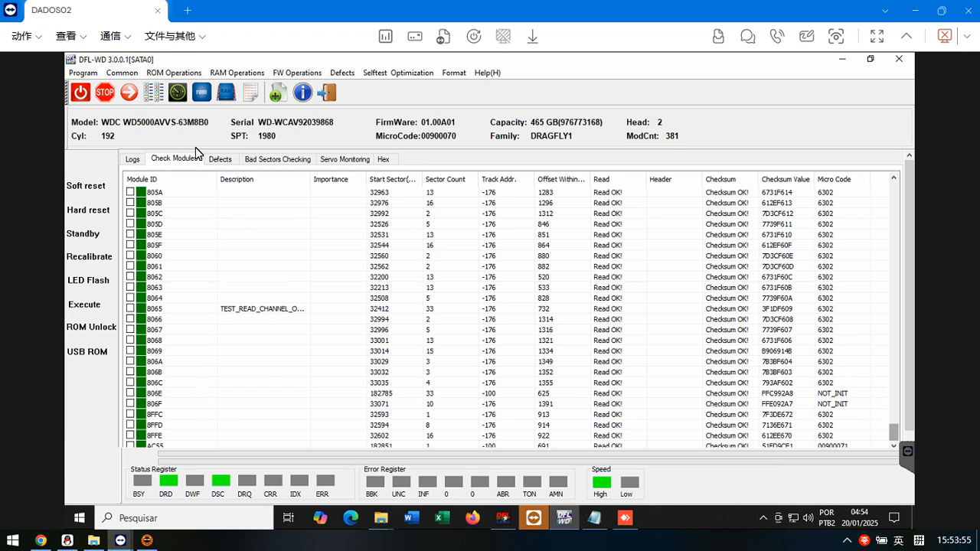
- Review the module 6F read errors in the program log
left_click(135, 160)
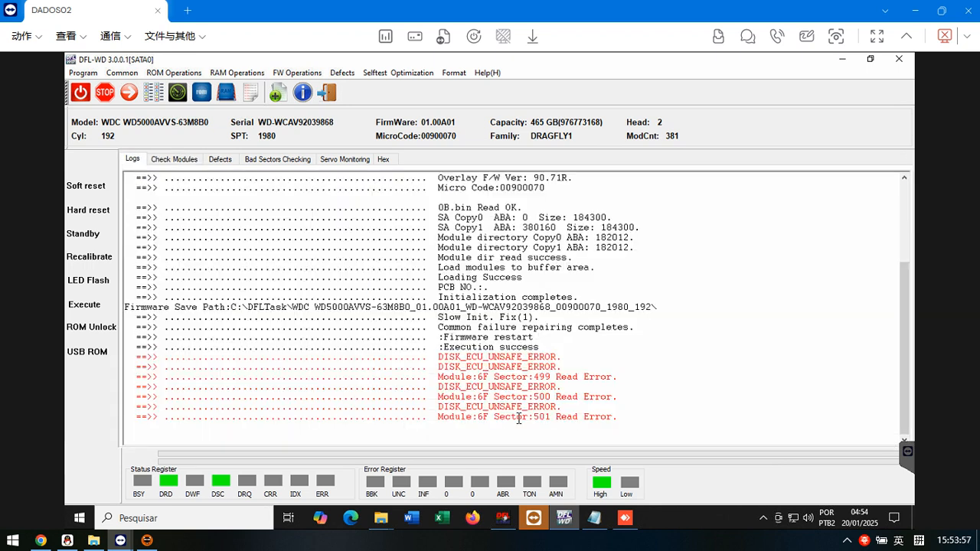
left_click_drag(409, 427, 425, 368)
left_click(623, 345)
- Examine the firmware module check list from the first module onward for read and checksum errors
left_click(186, 158)
scroll(861, 359, "up", 4)
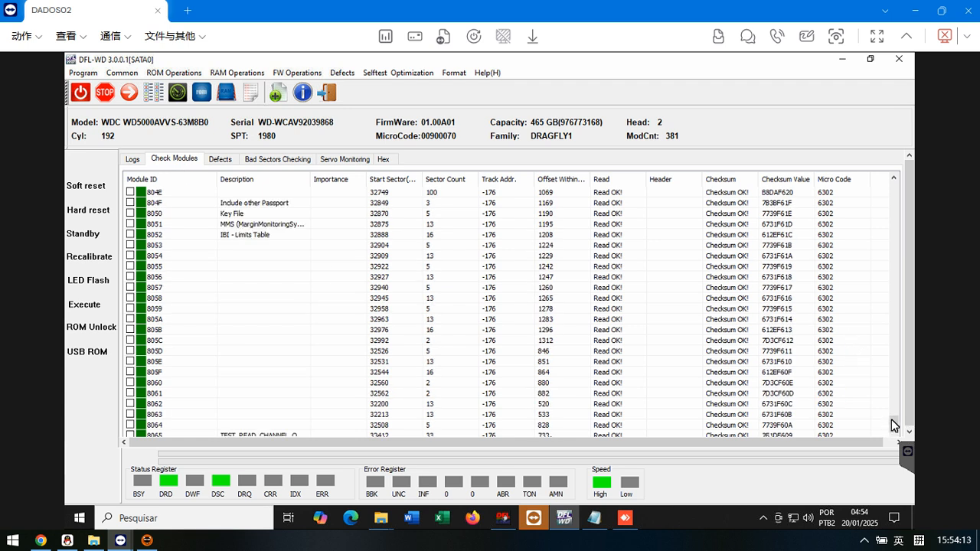
scroll(899, 245, "up", 2)
scroll(899, 245, "up", 20)
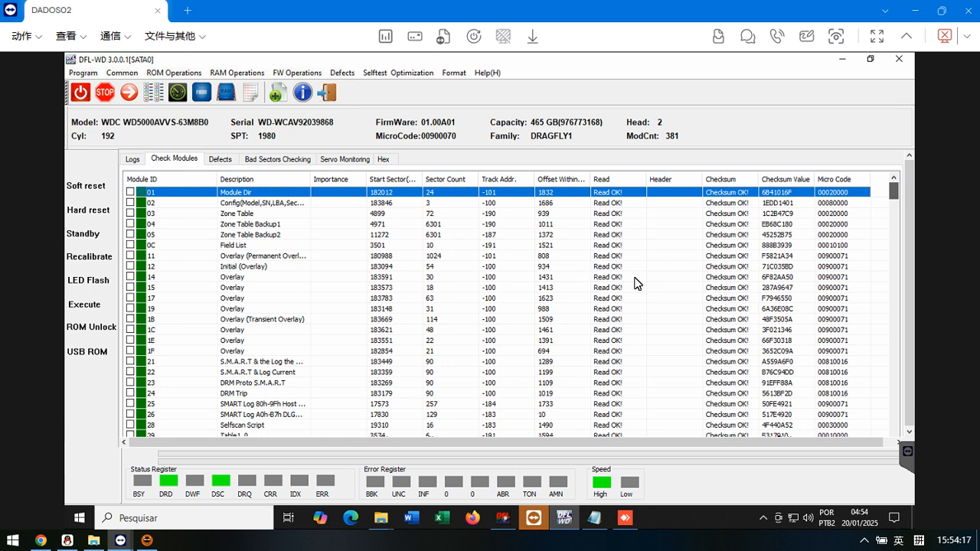
scroll(200, 319, "down", 20)
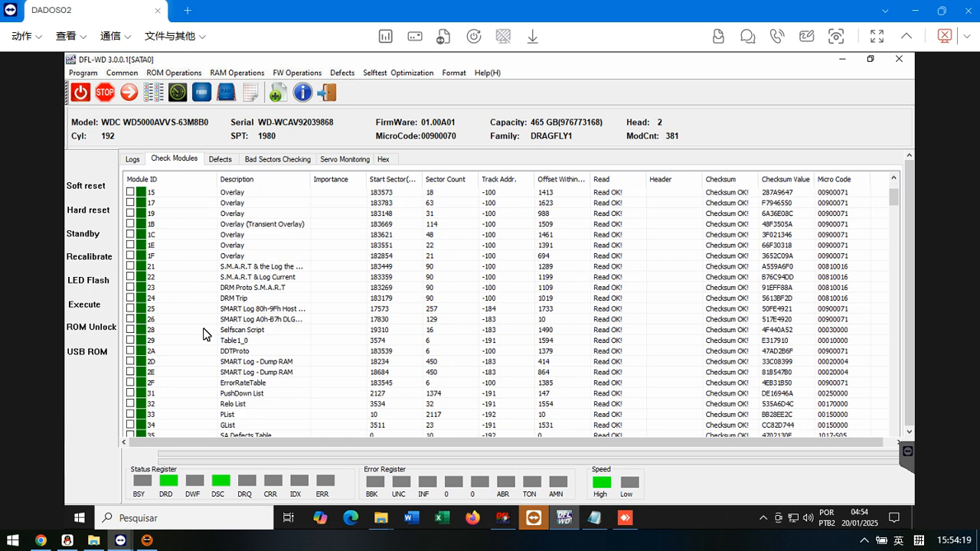
scroll(204, 334, "down", 3)
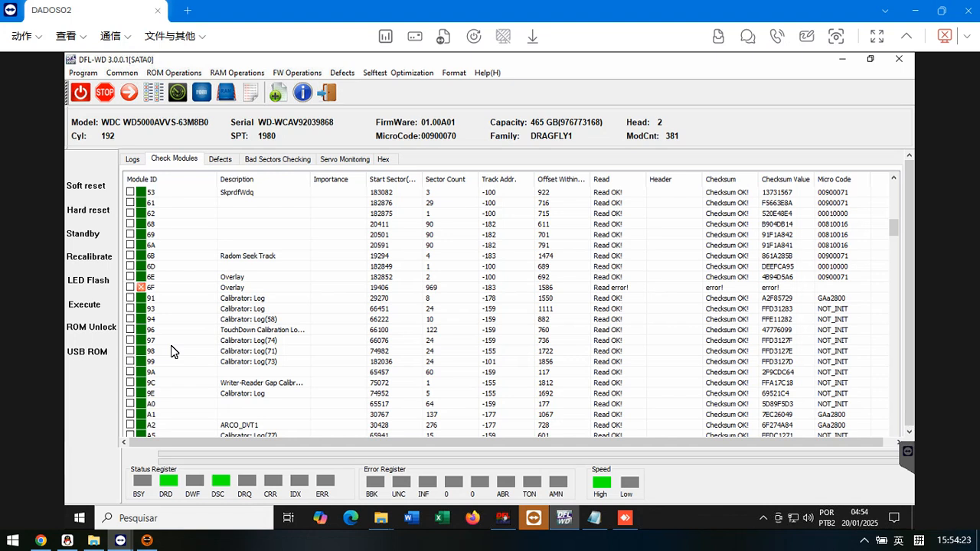
scroll(168, 369, "down", 4)
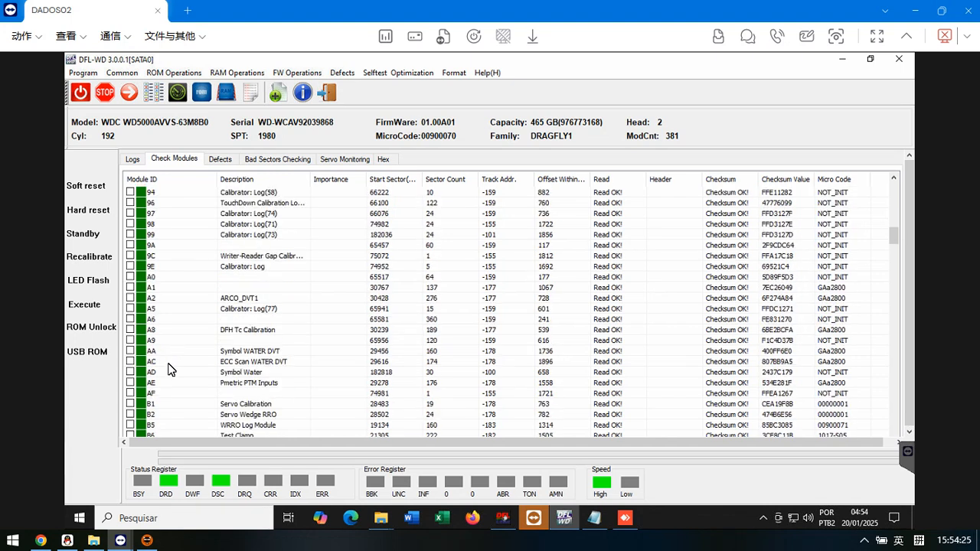
scroll(182, 361, "up", 15)
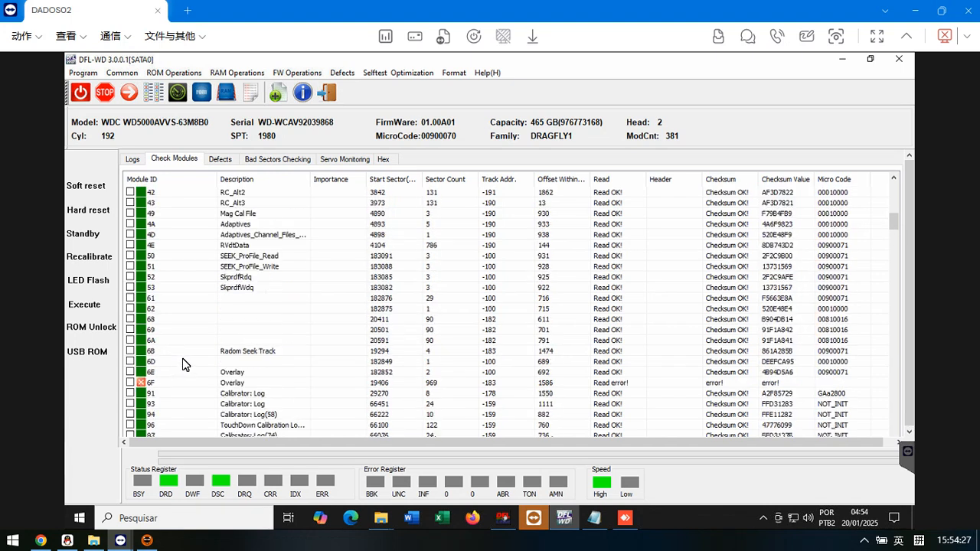
scroll(201, 338, "up", 8)
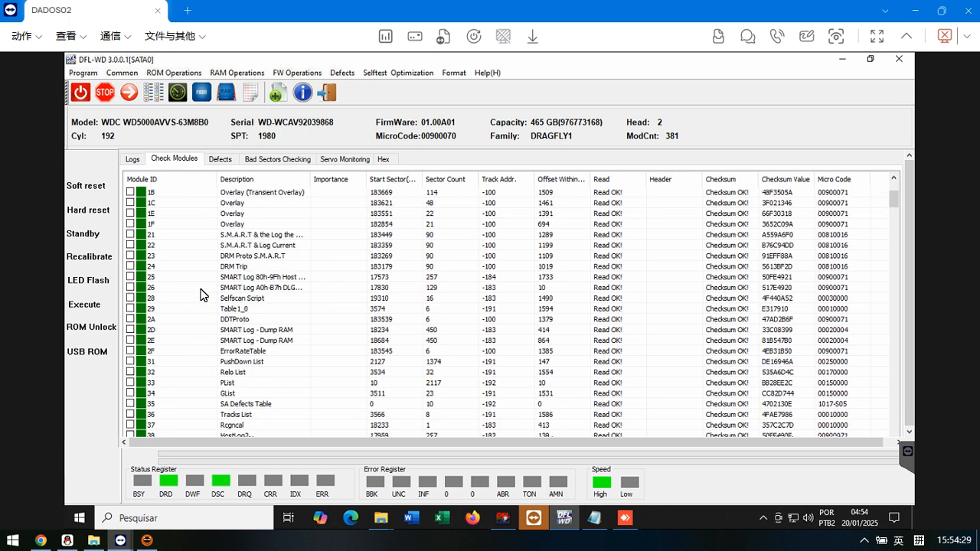
- Review the Slow Init. Fix options of Common Repair, its entries in the log and the Firmware restart command
left_click(137, 159)
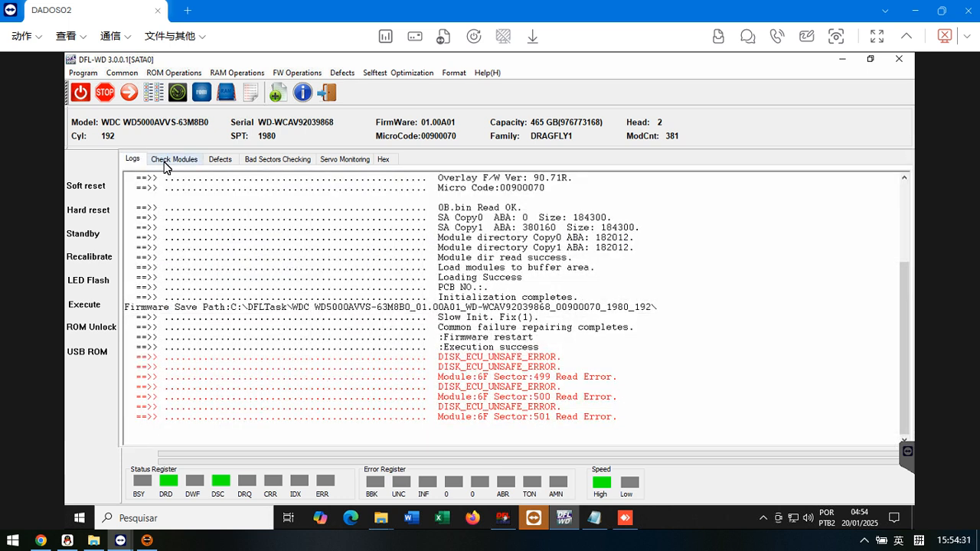
left_click(122, 75)
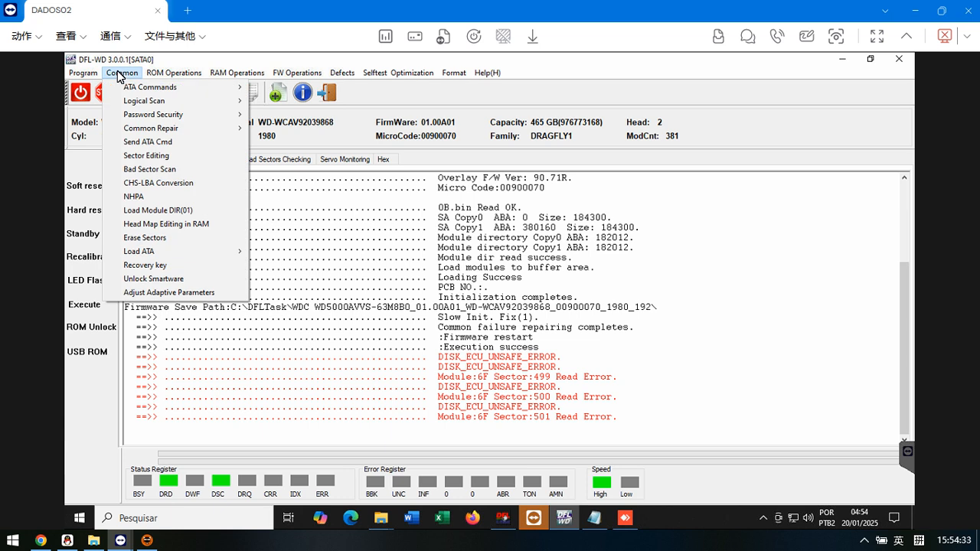
mouse_move(218, 130)
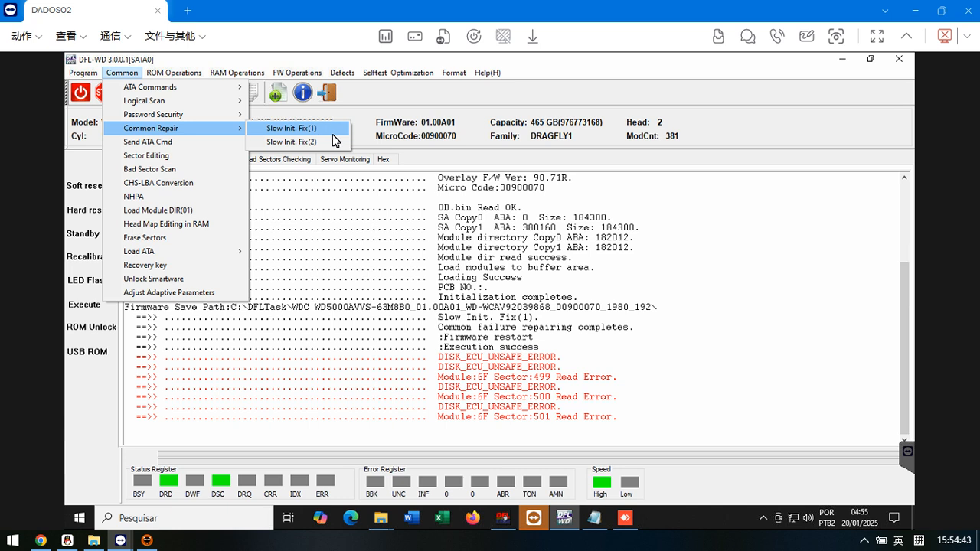
left_click(484, 328)
left_click_drag(656, 329, 103, 315)
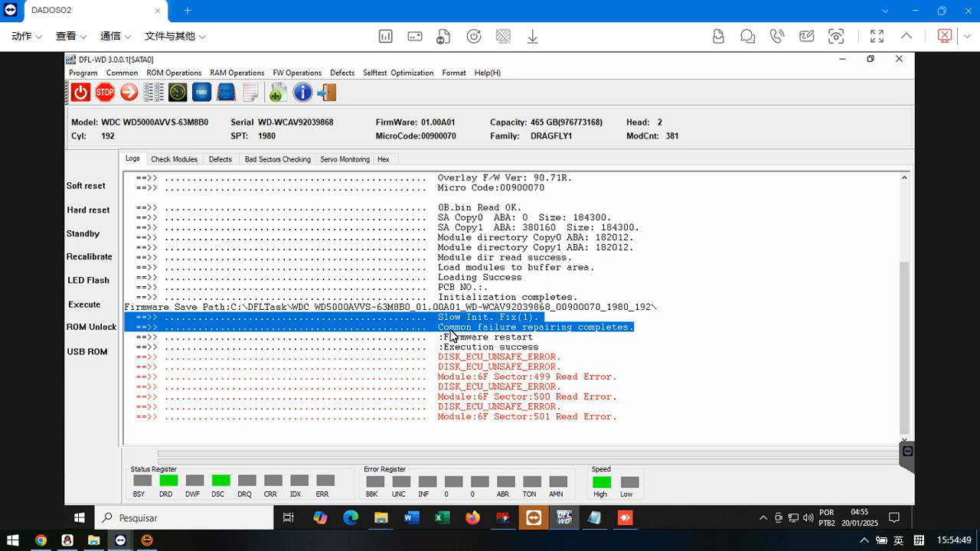
left_click(92, 306)
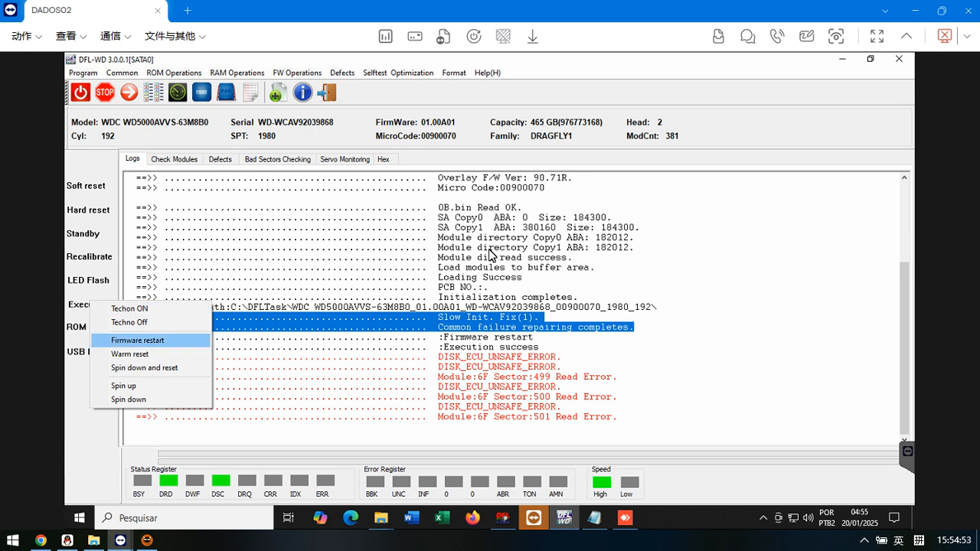
- Examine the hex data of LBA 0 down to the signature bytes at its end
left_click(385, 159)
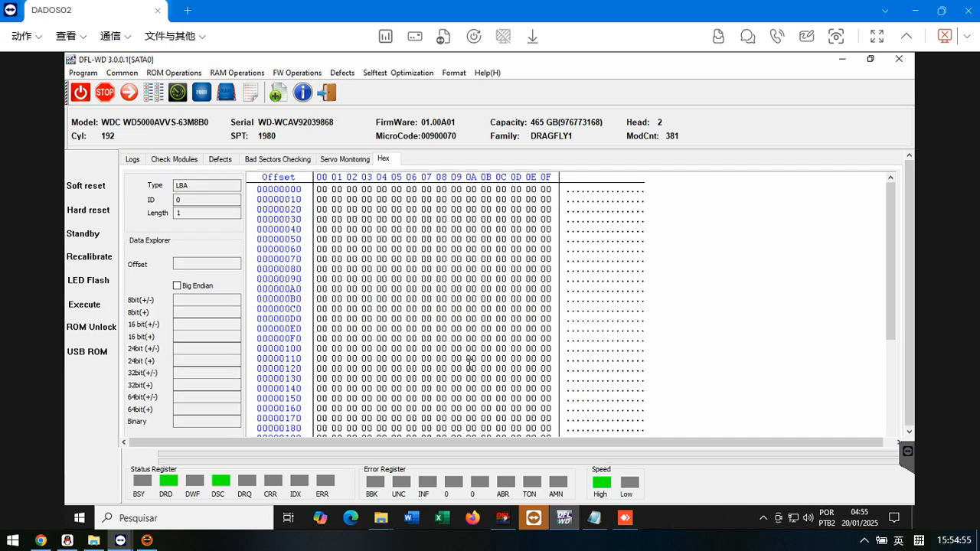
scroll(770, 381, "down", 6)
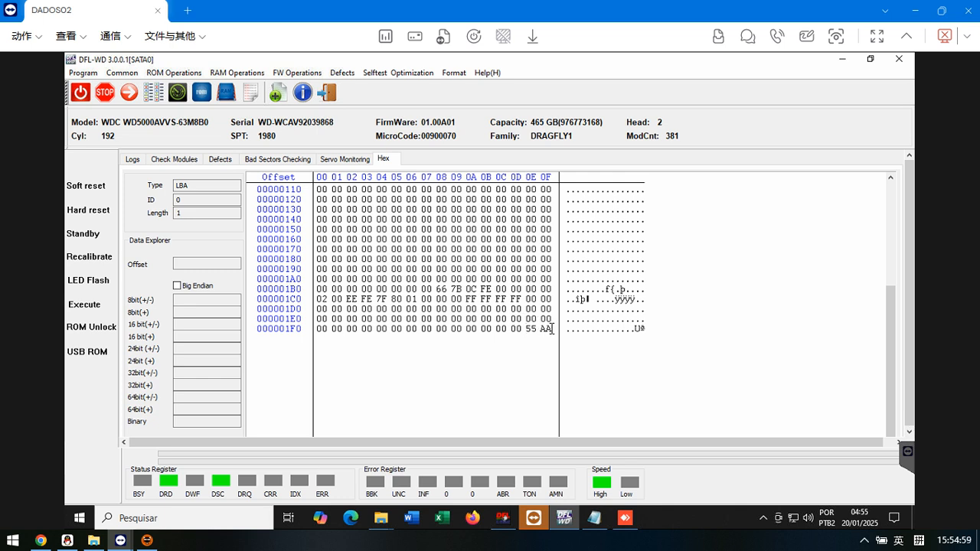
left_click_drag(531, 330, 551, 329)
left_click(514, 353)
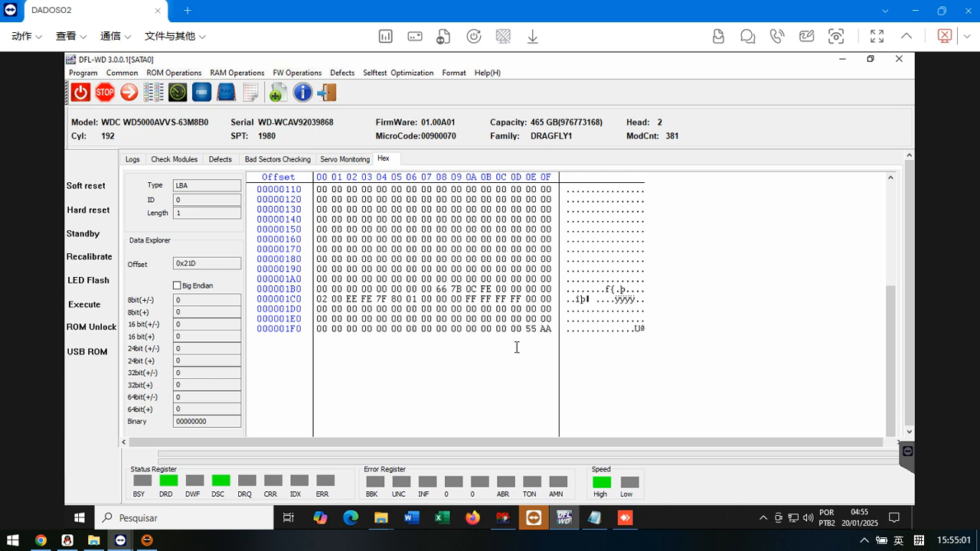
- Switch to DFL cPanel and launch the DDP module for the drive on SATA 0
left_click(503, 520)
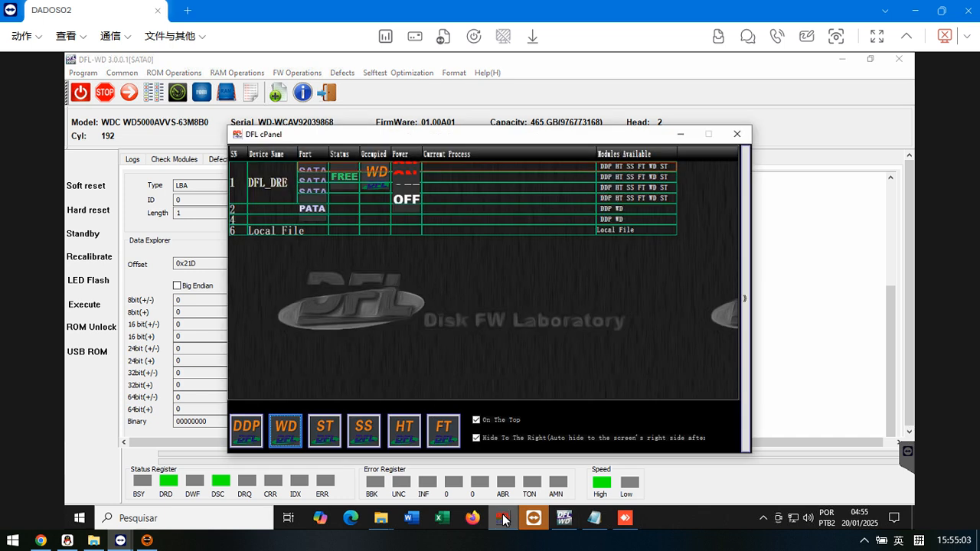
left_click_drag(399, 126, 400, 102)
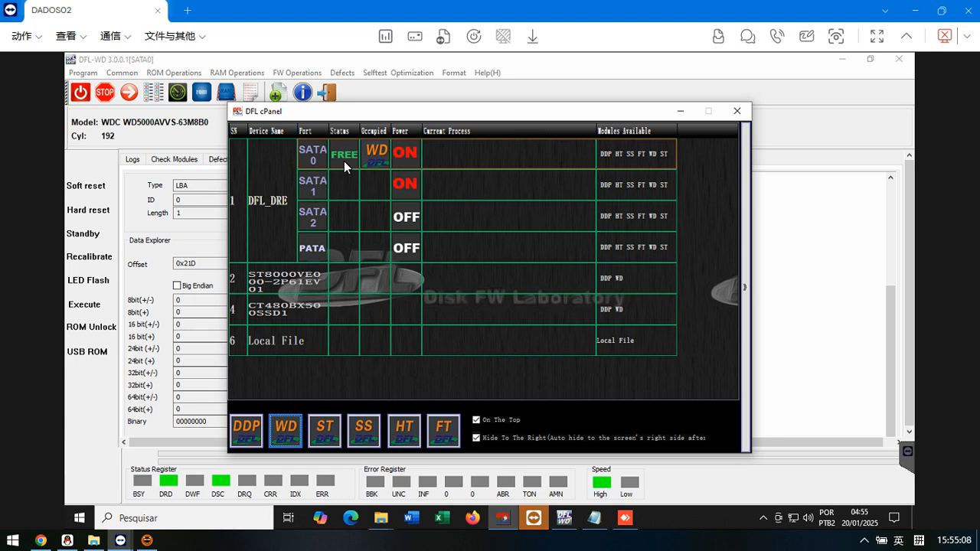
left_click(250, 420)
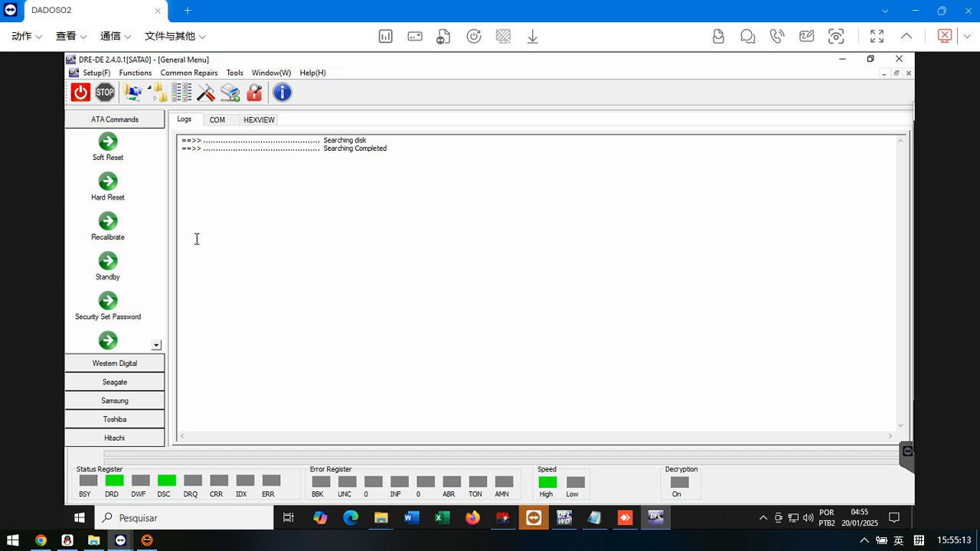
- Start a new project for source disk WDC WD5000AVVS-63M8B0 and try to continue with the default task path
left_click(133, 94)
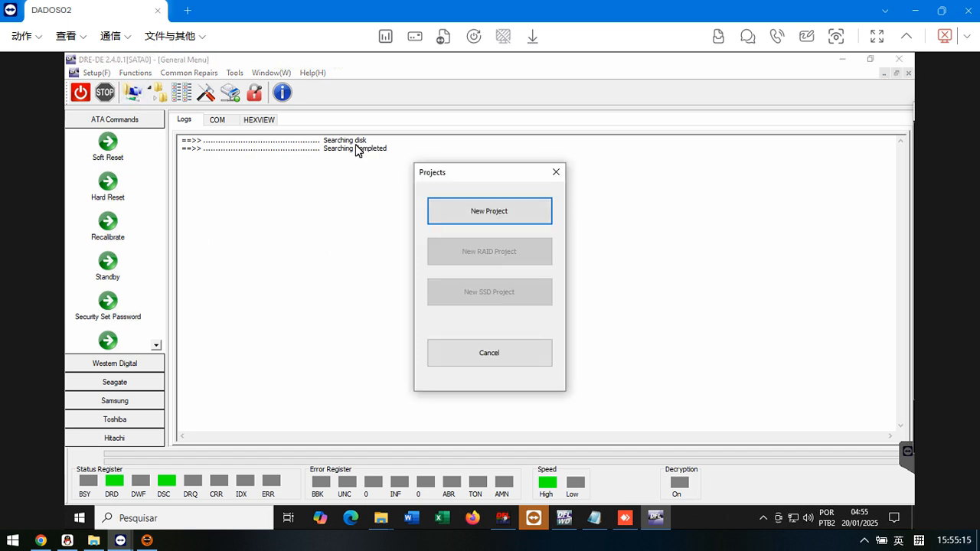
left_click(499, 213)
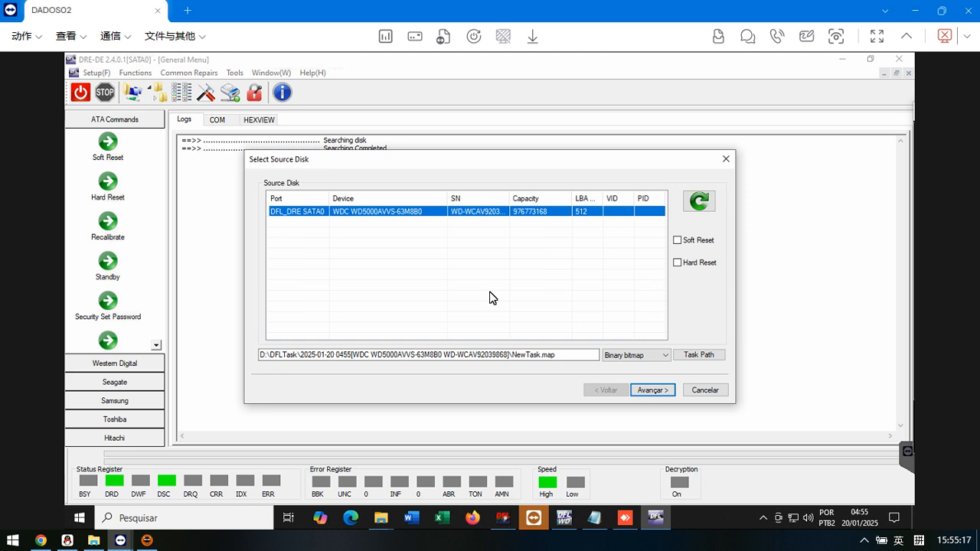
left_click(654, 393)
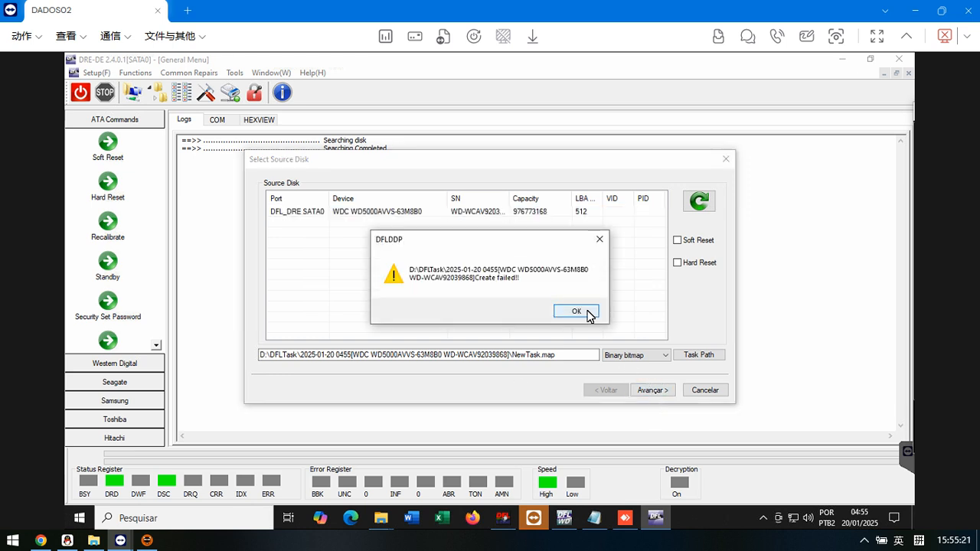
left_click(590, 316)
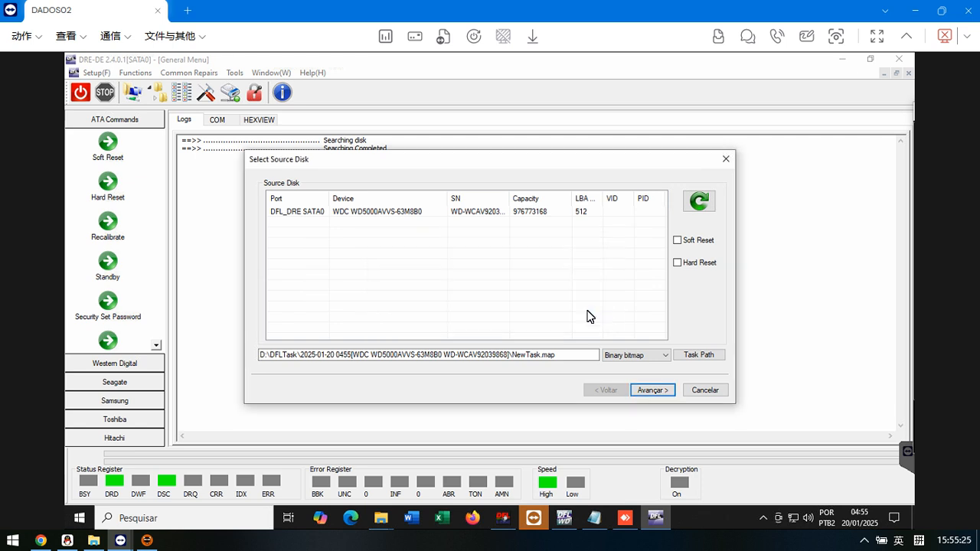
- Save the task file as 16405000kk in the DFLTask folder and finish the project with File Extraction and auto-expand partition
left_click(699, 354)
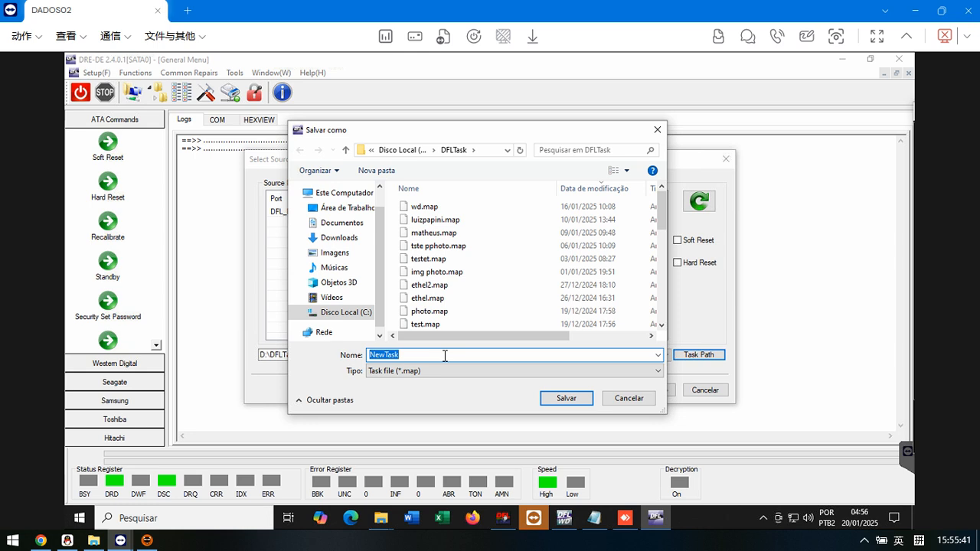
type("1640")
type("5000kk")
left_click(573, 399)
left_click(653, 390)
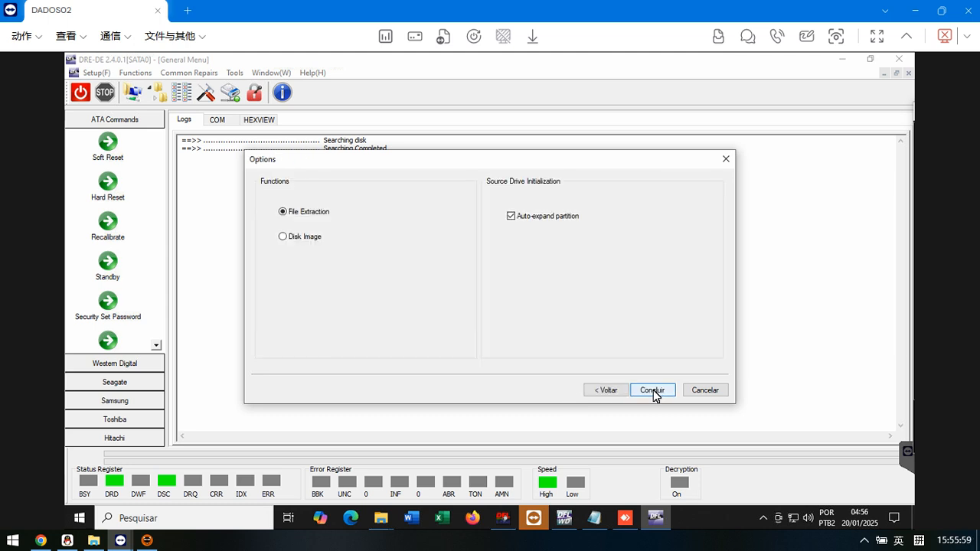
left_click(653, 390)
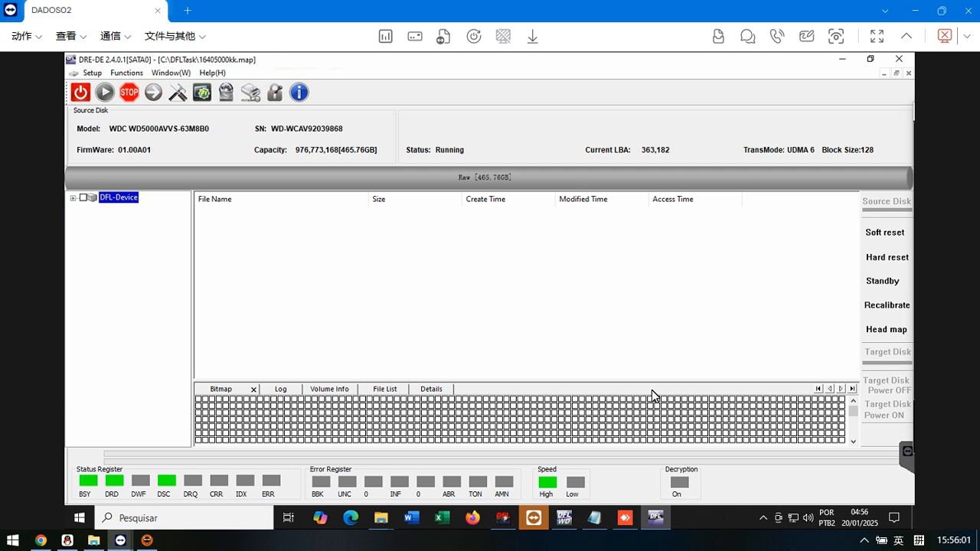
- Show the task log and open the Root folder of Partition3[NTFS] in the device tree
left_click(283, 389)
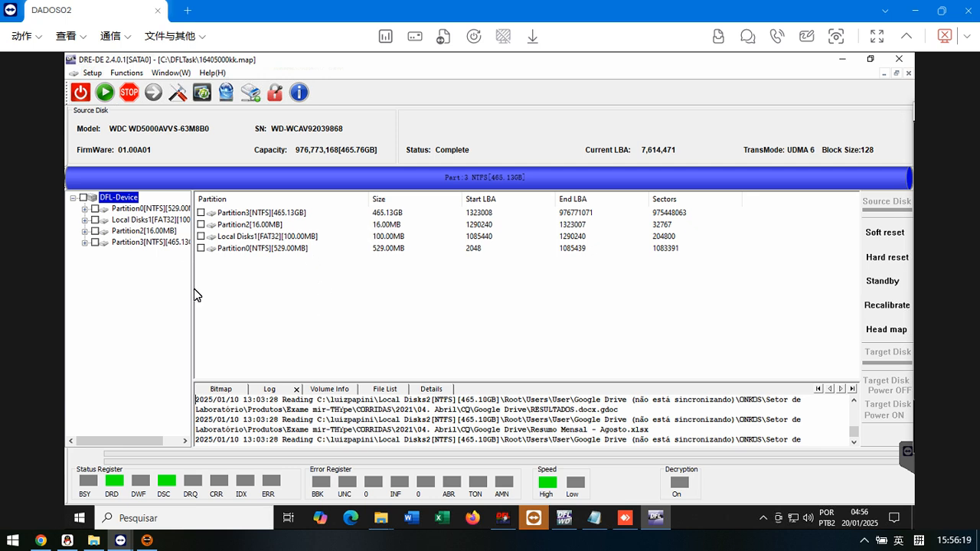
left_click_drag(191, 289, 237, 289)
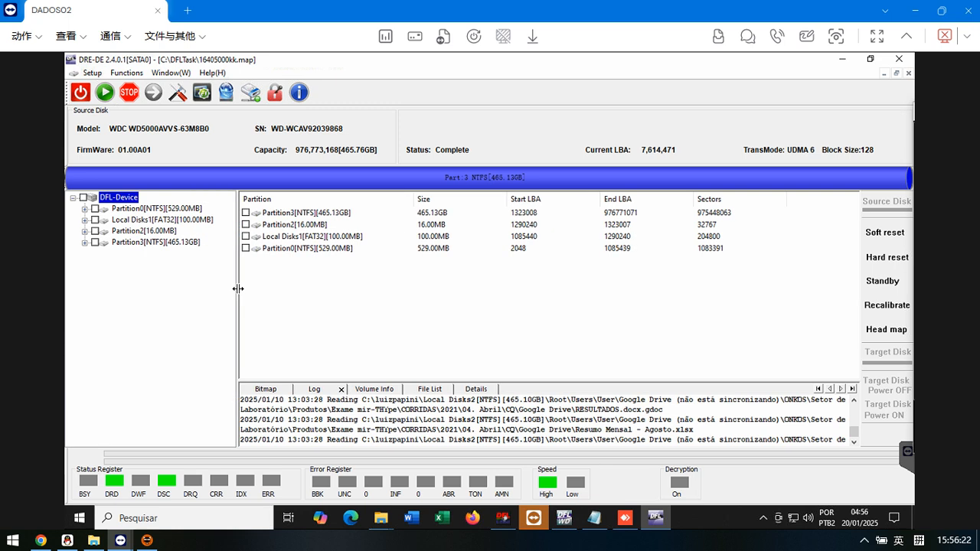
left_click(178, 243)
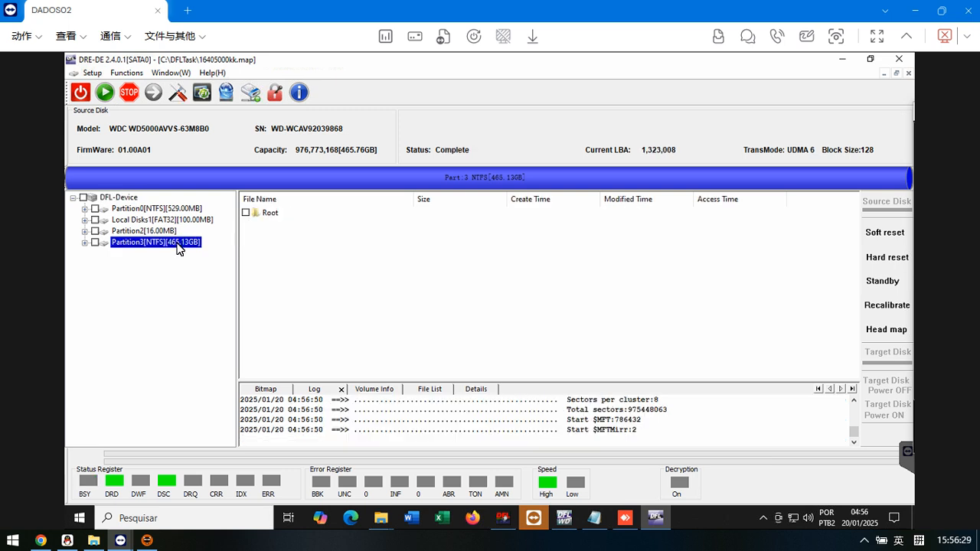
double_click(170, 249)
left_click(127, 255)
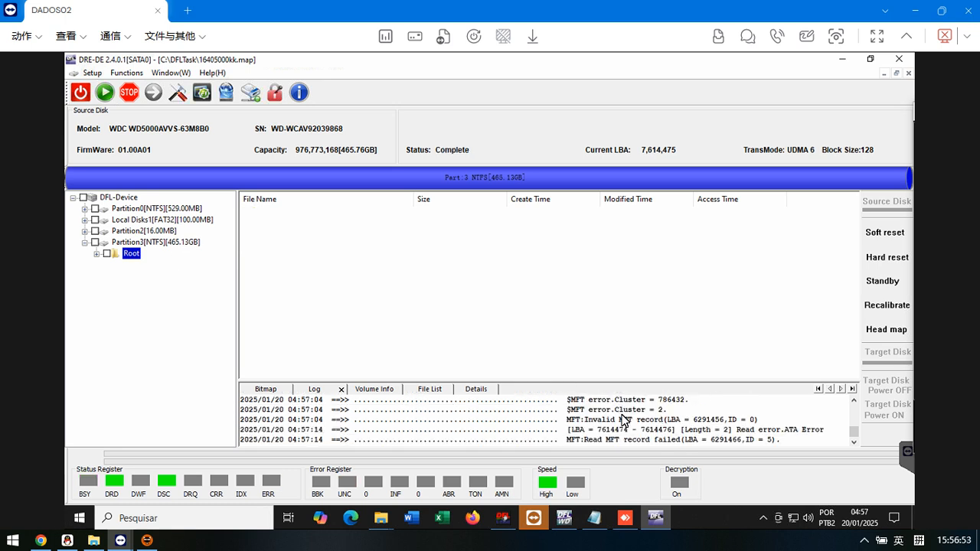
- Check the latest MFT entries in the log and select Partition3's Root folder again
scroll(622, 416, "down", 2)
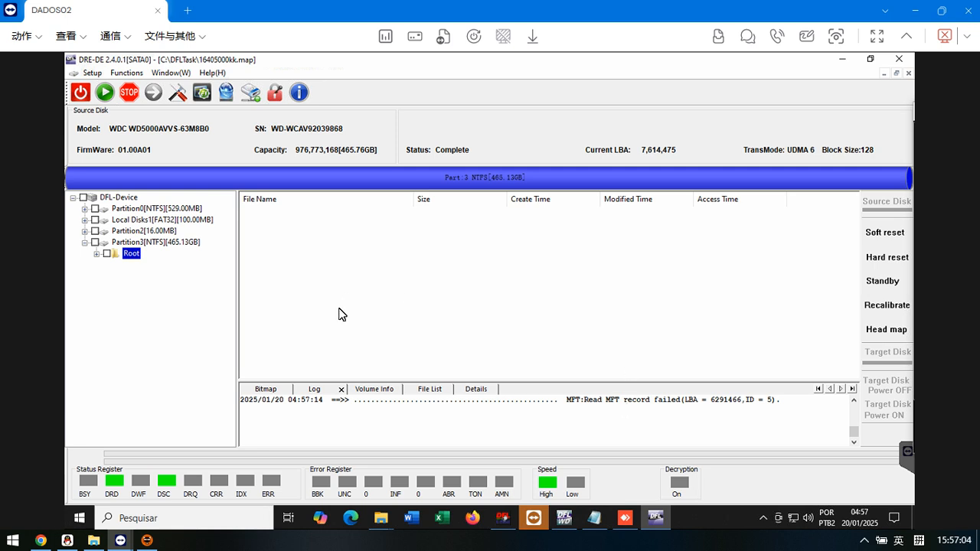
left_click(143, 245)
left_click(131, 253)
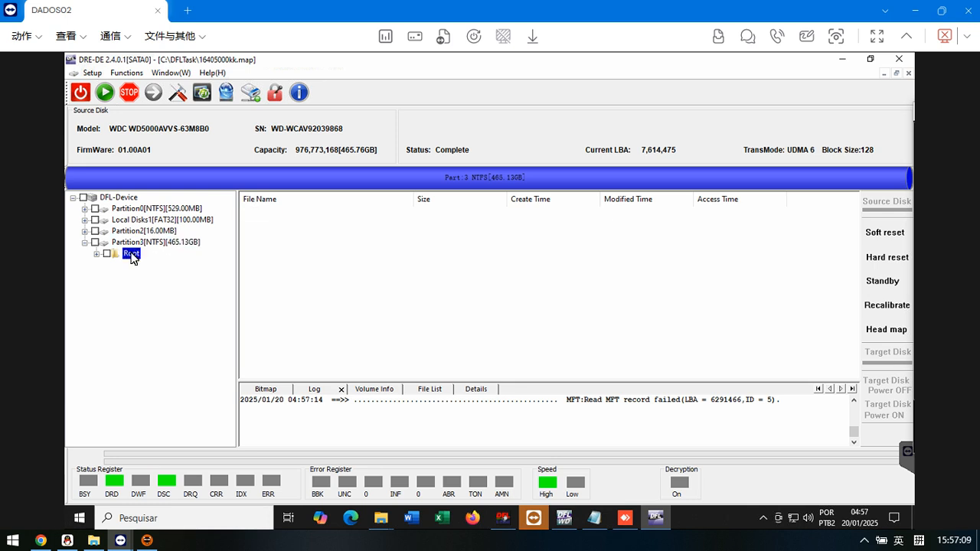